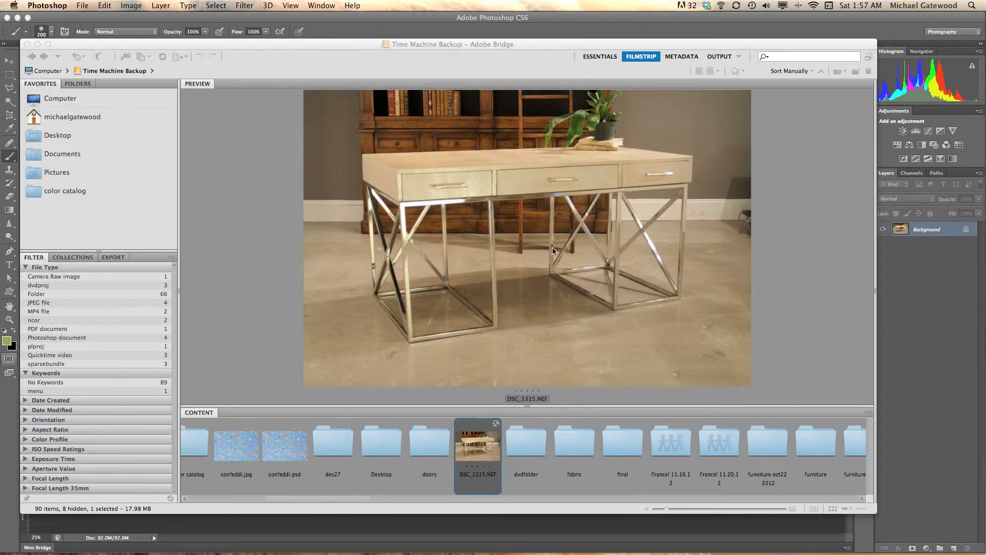
Open DSC_1315.NEF from Bridge into Photoshop with the default Camera Raw settings.
double_click(481, 446)
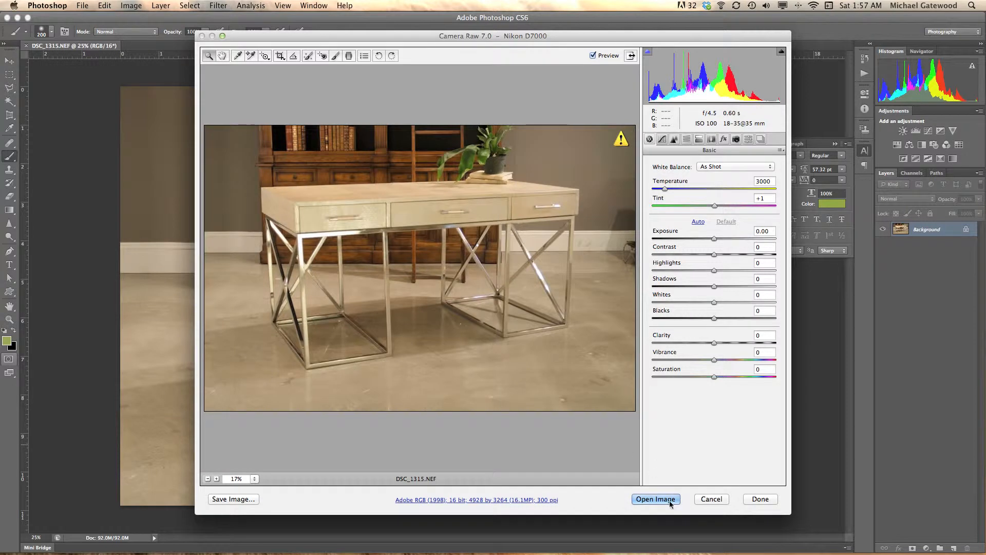
left_click(659, 501)
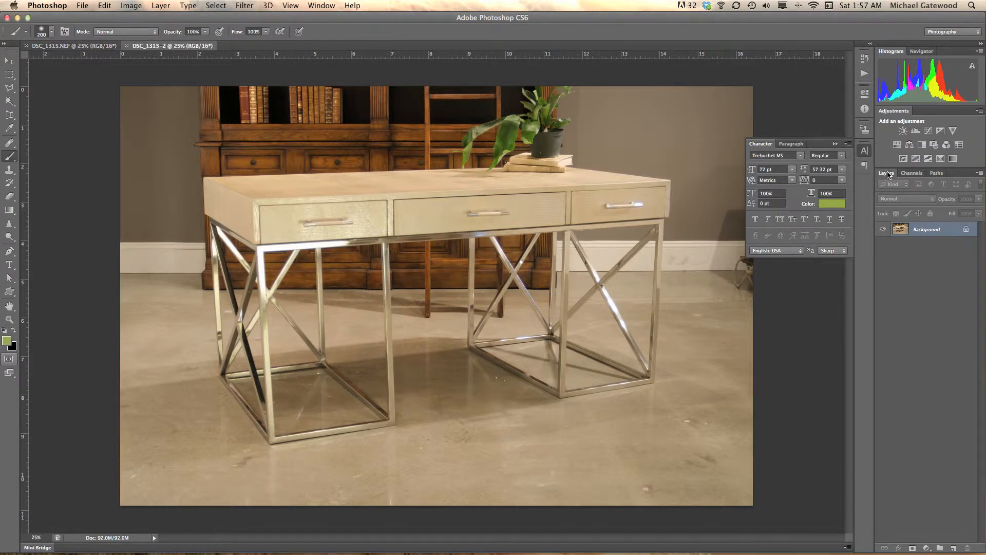
Convert the Background to an editable layer named desk and place the floating Layers panel beside the image.
left_click_drag(887, 174, 637, 120)
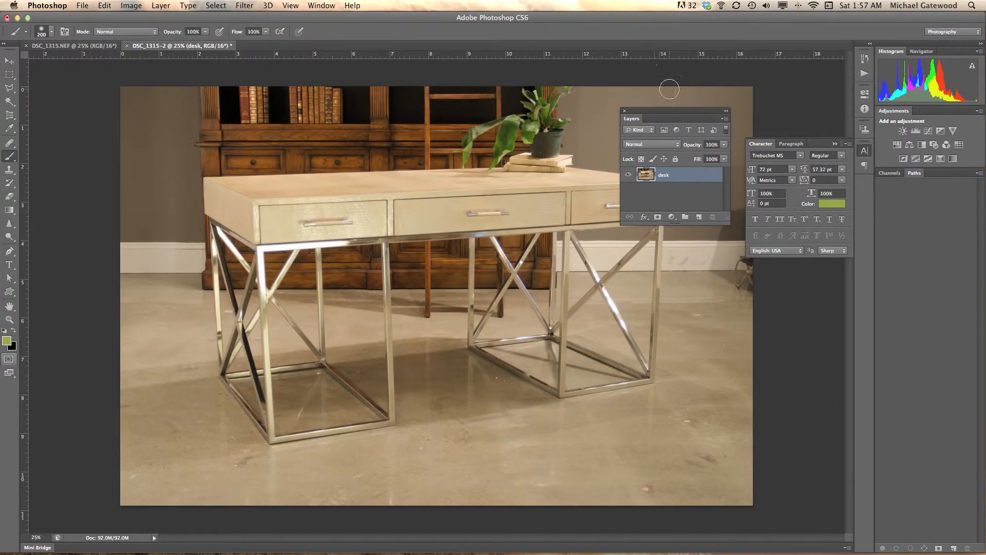
left_click_drag(654, 111, 804, 293)
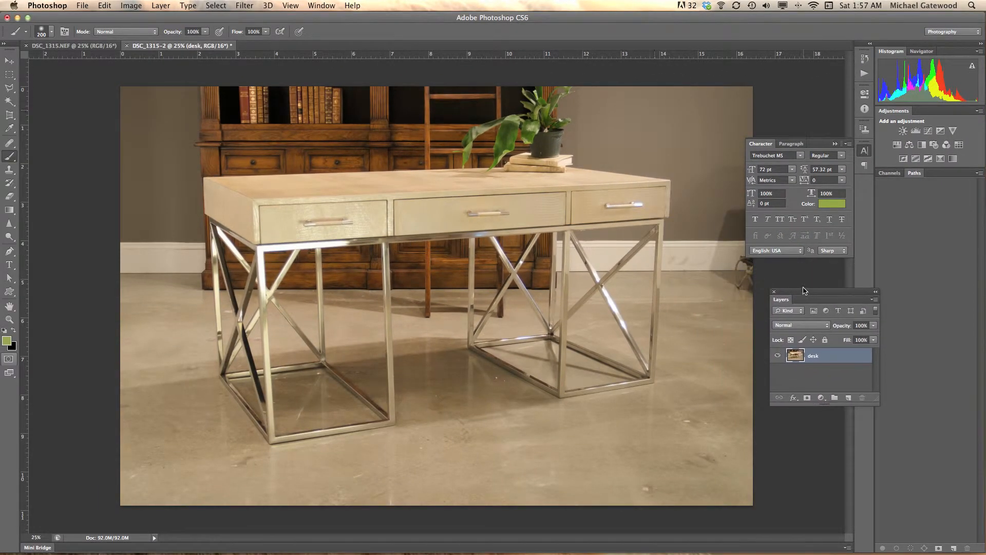
Hide the rulers and turn them back on.
left_click(288, 6)
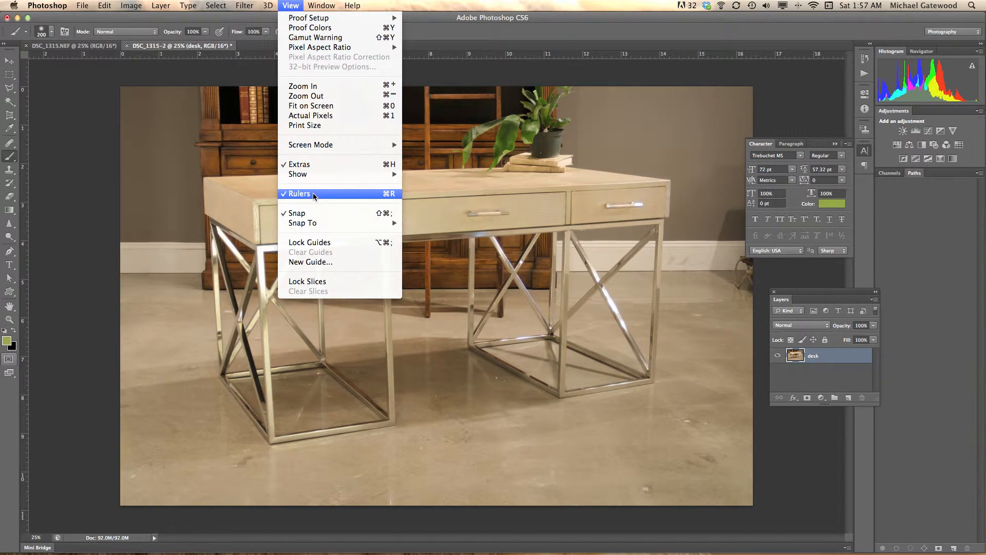
left_click(313, 196)
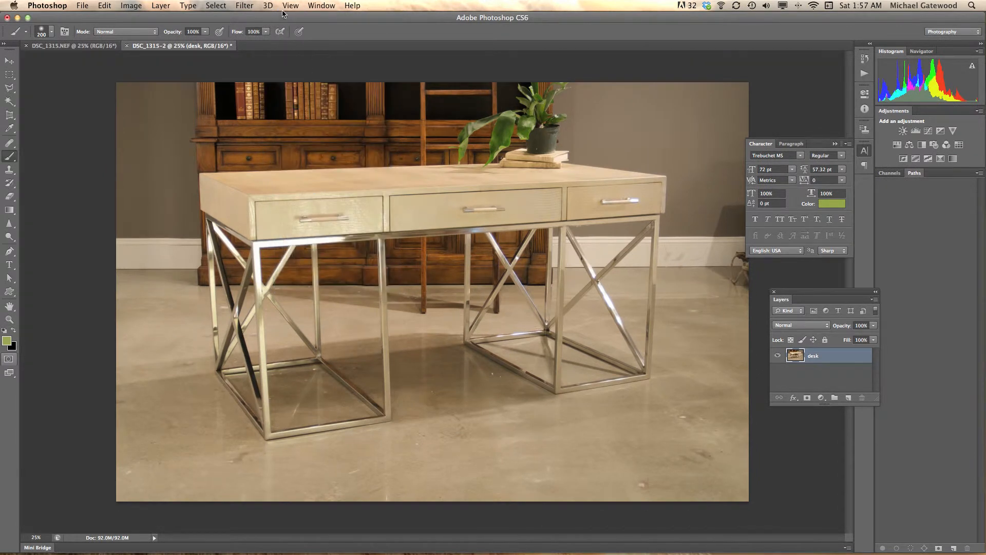
left_click(289, 6)
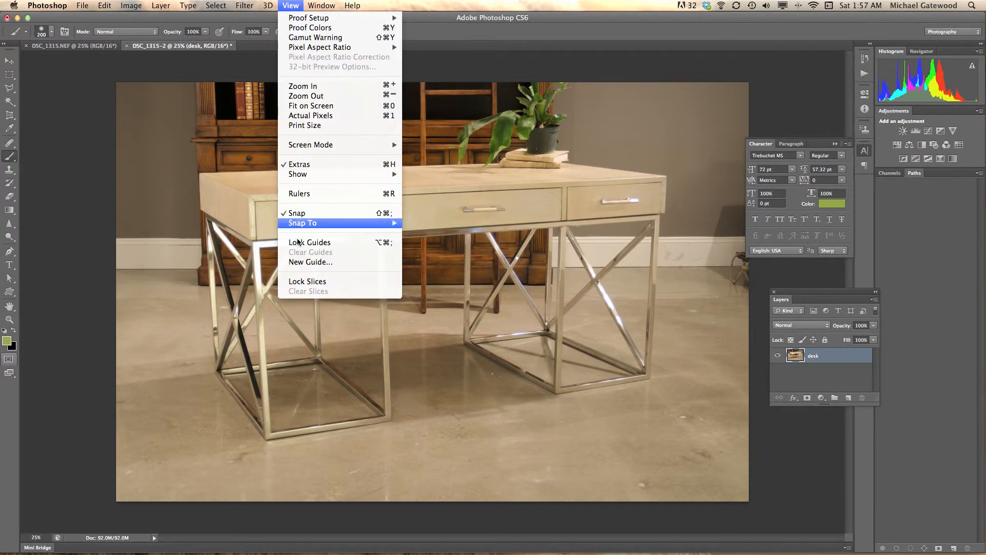
left_click(298, 194)
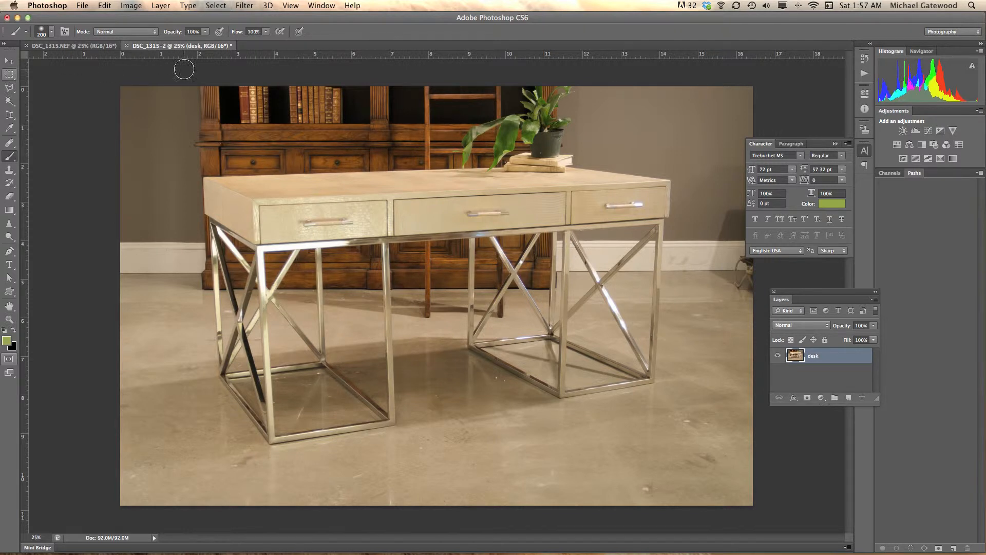
Place a horizontal guide just above the desktop and vertical guides along the desk's outer left and right legs.
left_click_drag(290, 55, 279, 163)
left_click_drag(24, 264, 208, 269)
mouse_move(24, 265)
left_mouse_down()
mouse_move(464, 288)
mouse_move(664, 278)
left_mouse_up()
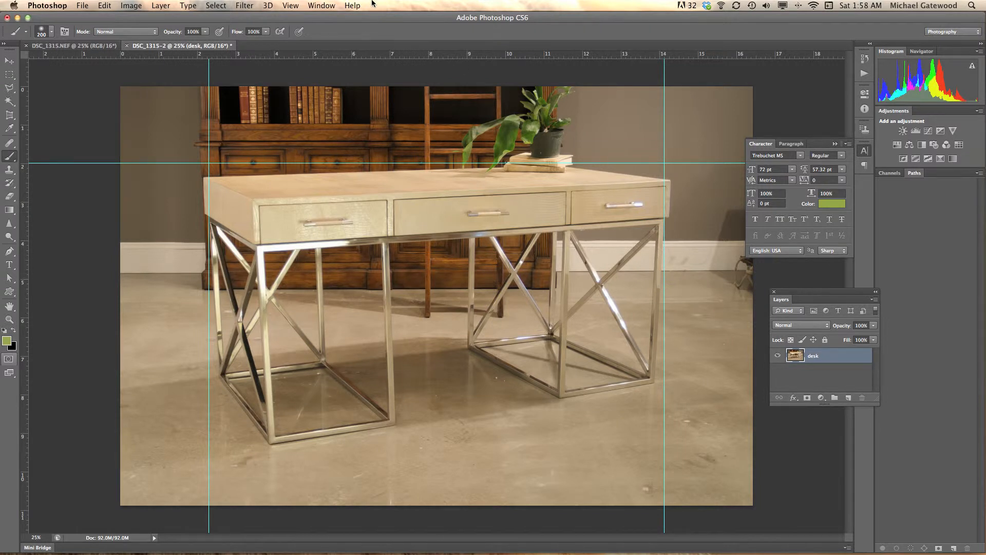
Free-transform the desk layer in Distort mode, moving the left corners outward below and inward above to straighten the left legs.
left_click(104, 6)
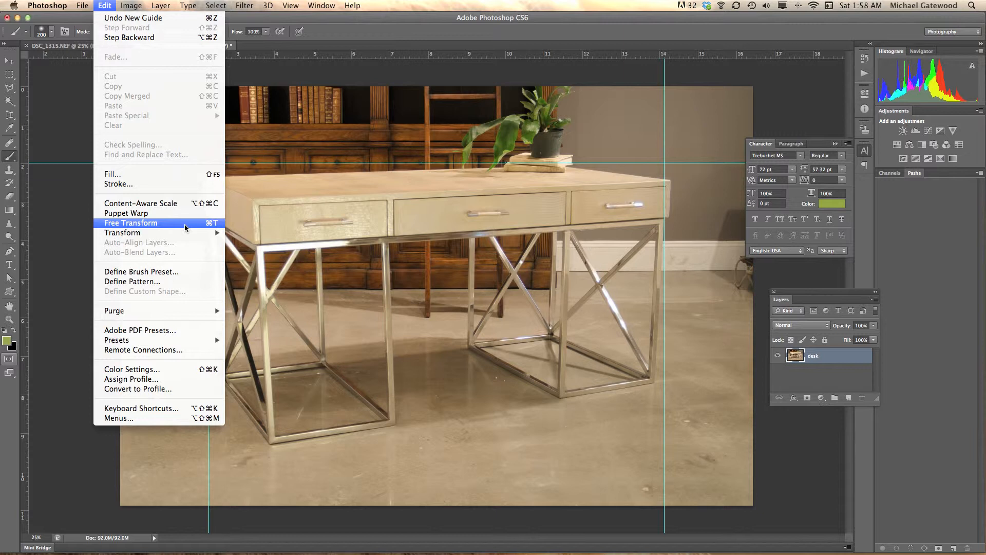
left_click(185, 227)
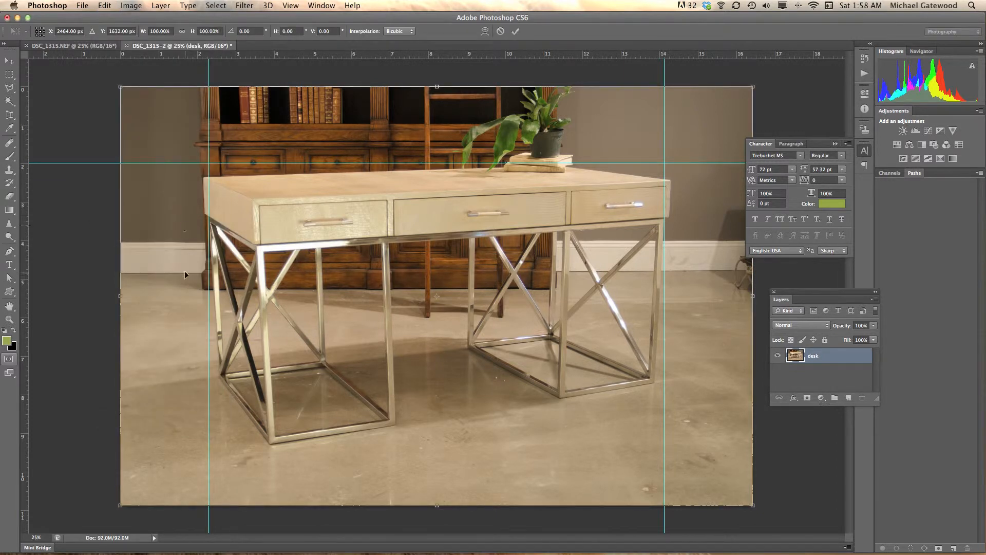
right_click(185, 224)
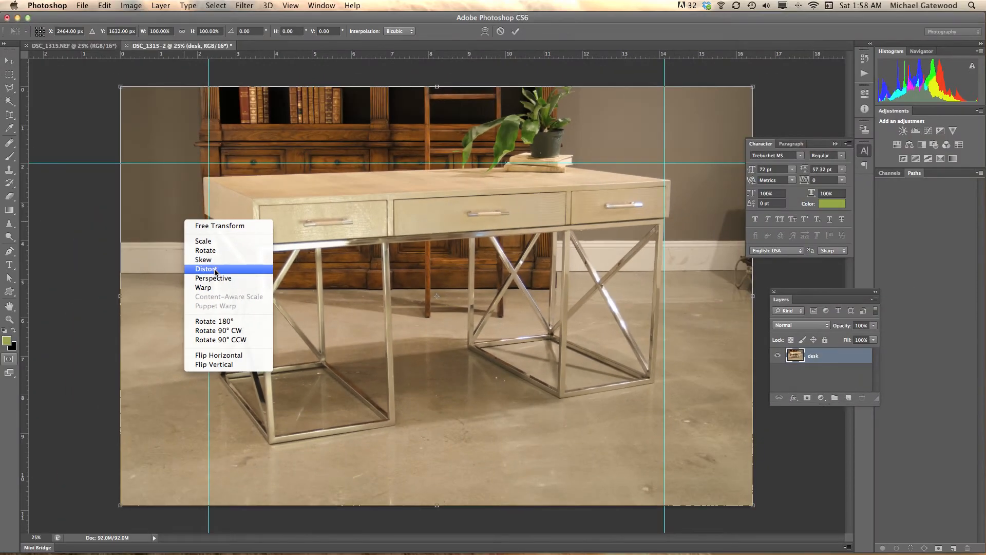
left_click(215, 269)
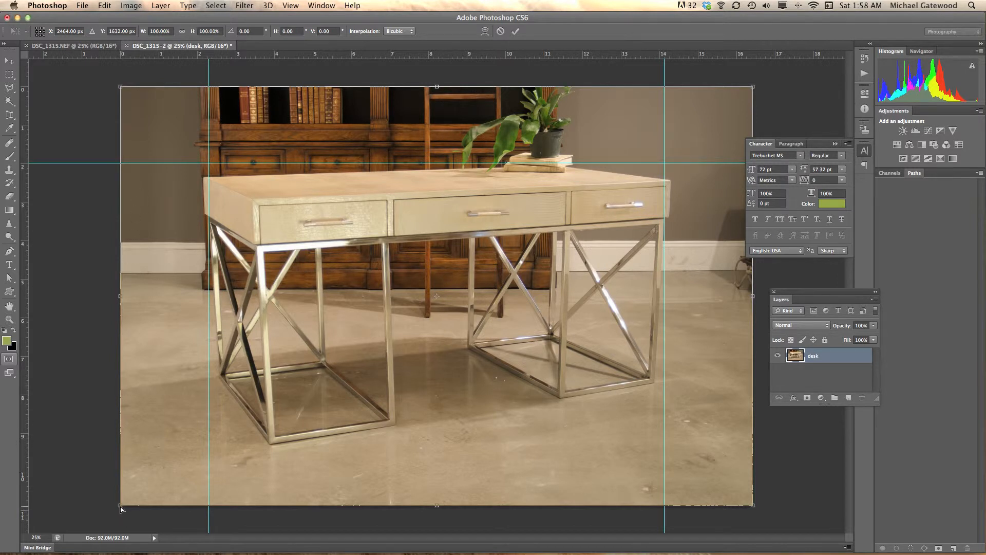
left_click_drag(121, 508, 101, 508)
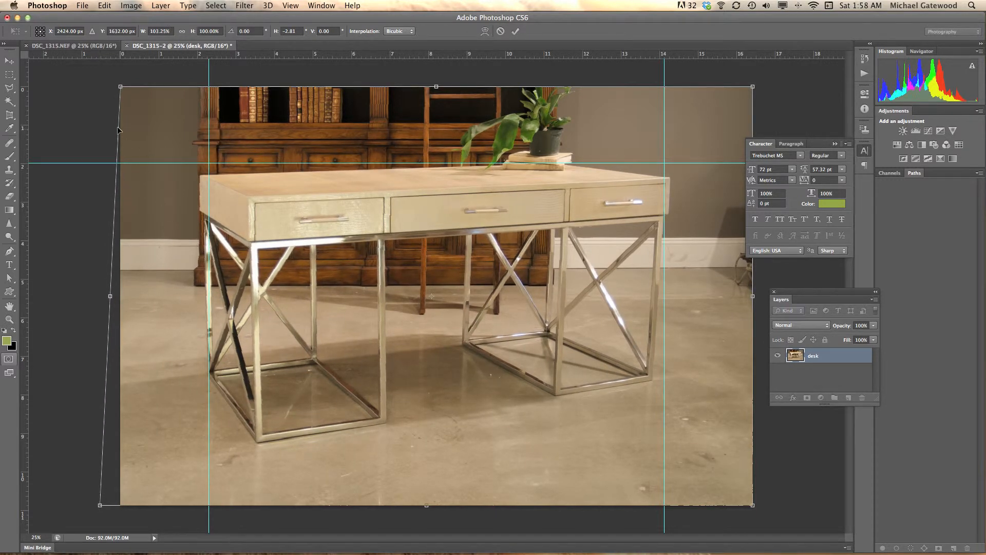
left_click_drag(121, 88, 128, 89)
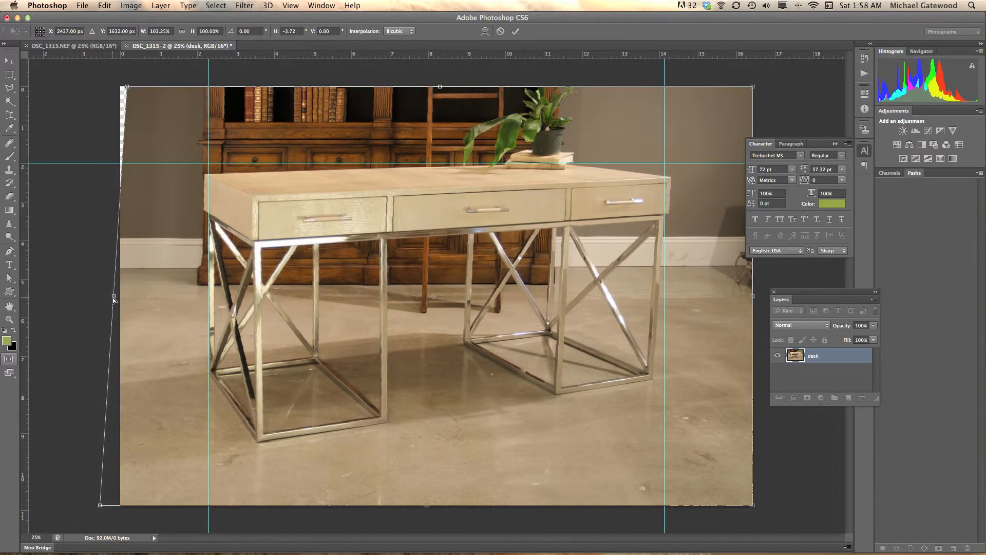
left_click_drag(118, 299, 115, 297)
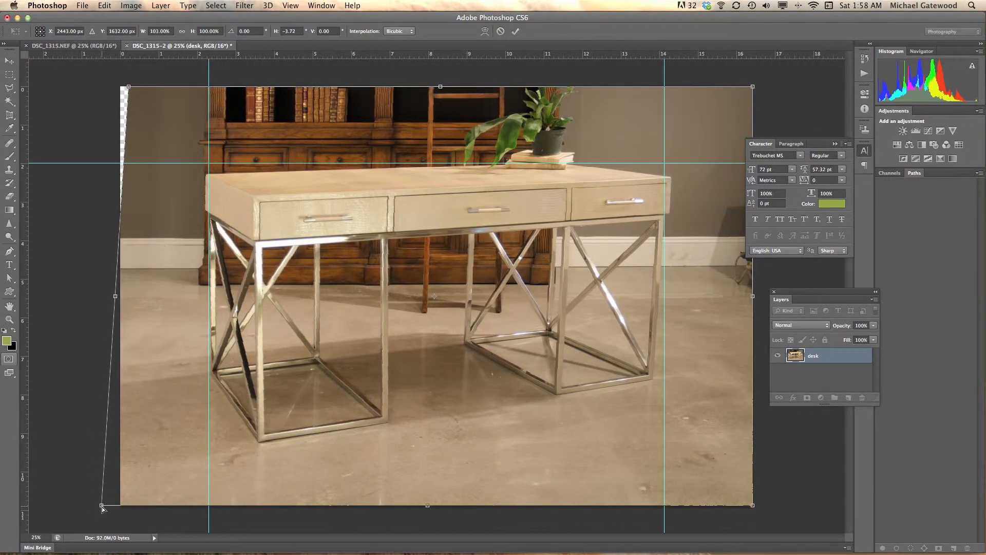
left_click_drag(102, 508, 100, 508)
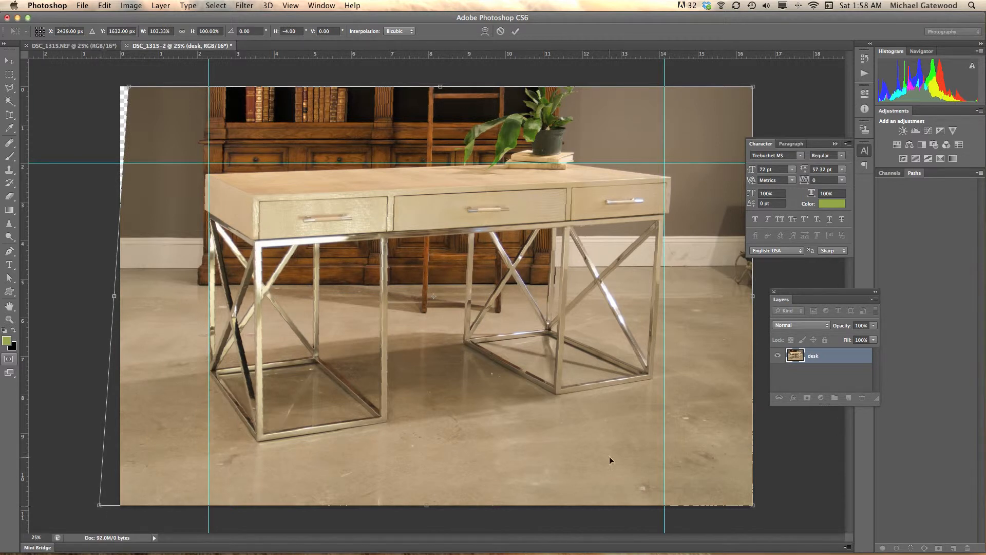
Distort the right corners to straighten the right legs against the guide, widen the lower-left corner further and apply the transform.
left_click_drag(753, 508, 773, 506)
left_click_drag(751, 88, 743, 88)
left_click_drag(774, 507, 777, 507)
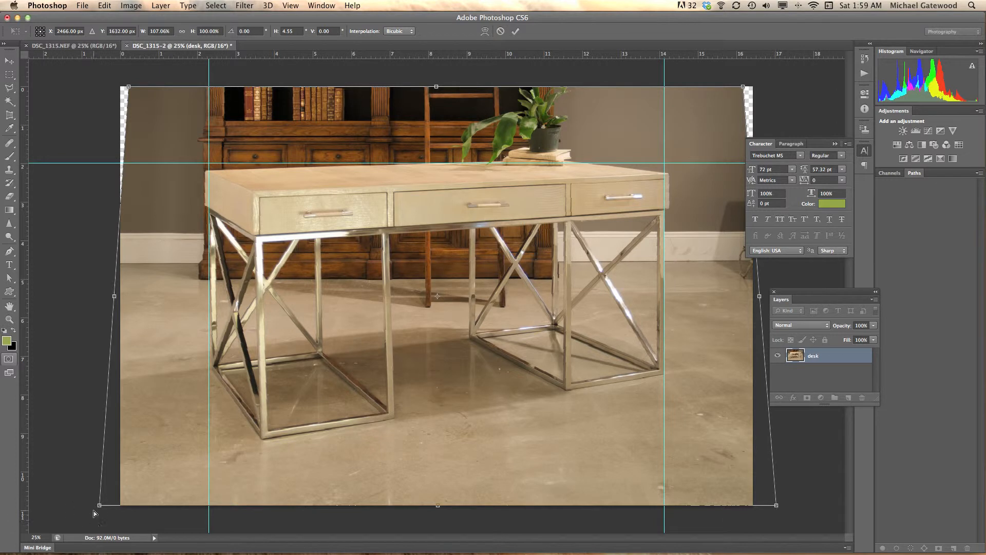
left_click_drag(101, 506, 89, 509)
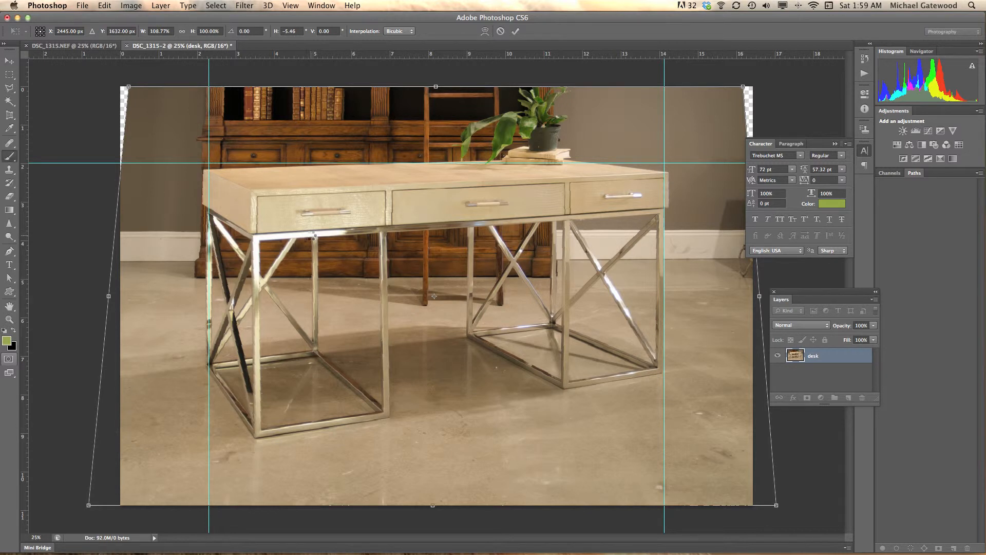
key("Return")
key("b")
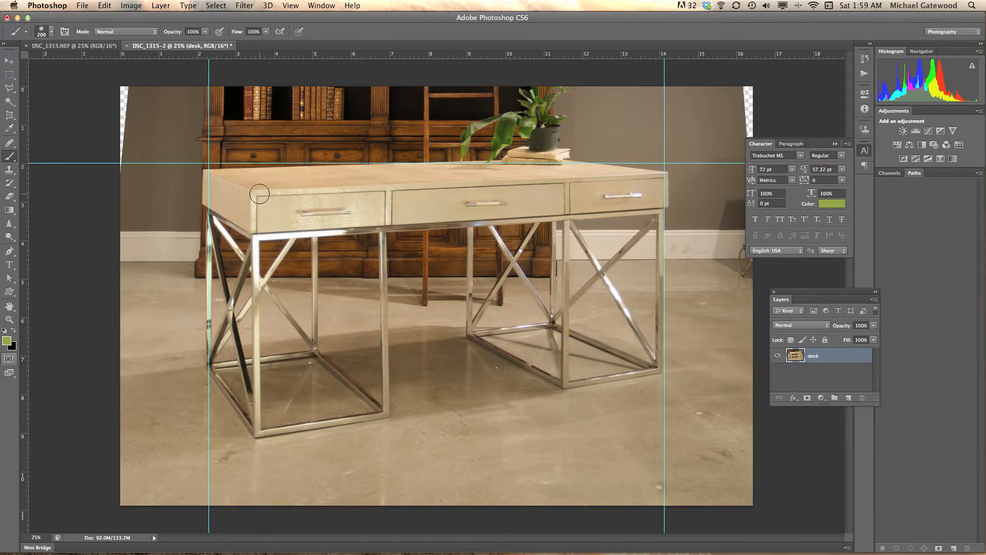
Crop both sides of the image with an unconstrained ratio to about 15.7 in wide, removing the transparent wedges.
left_click(9, 116)
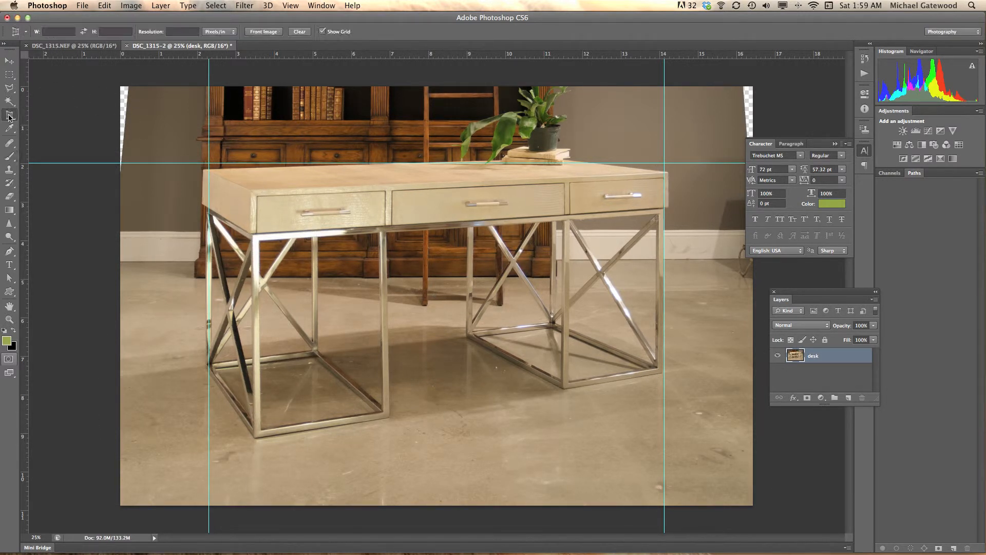
left_click(57, 116)
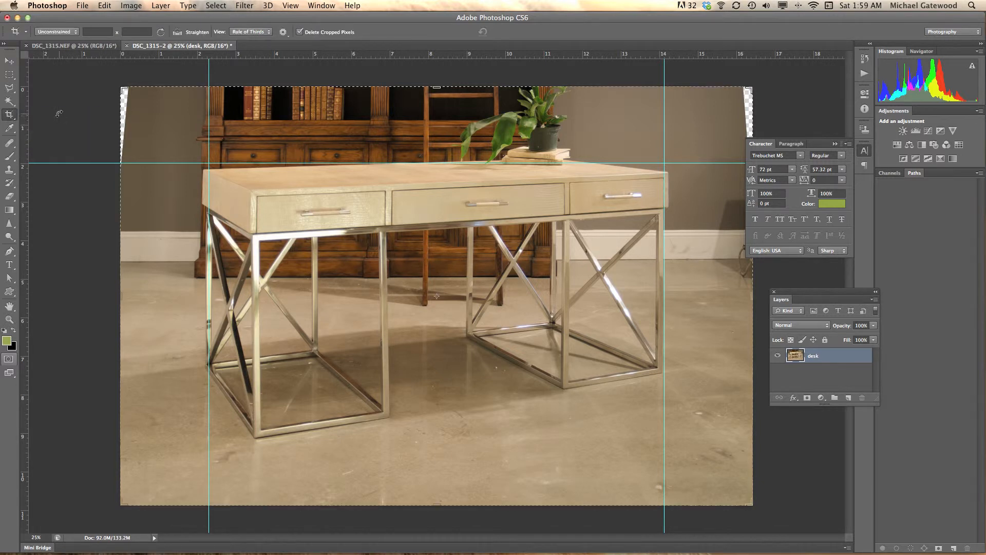
left_click(77, 31)
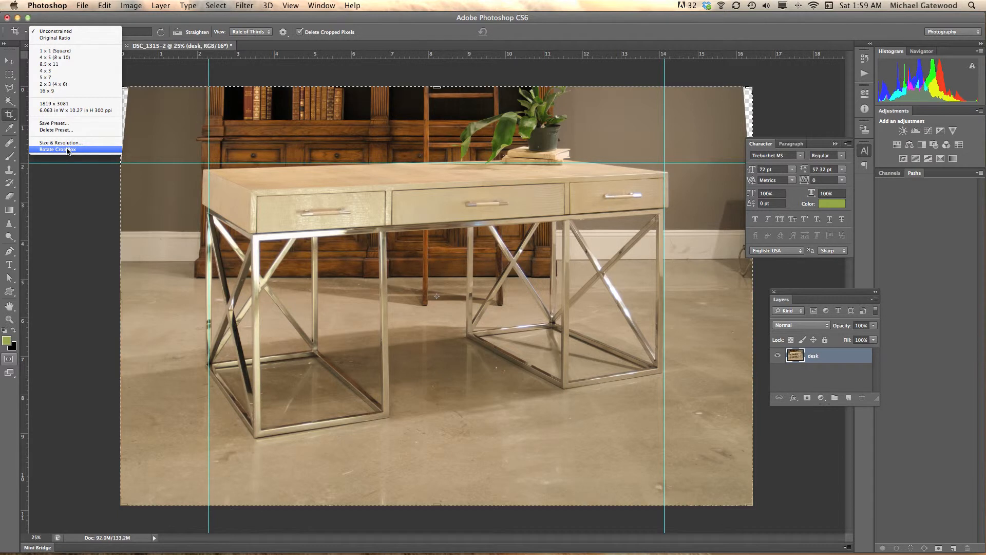
left_click(58, 31)
left_click_drag(121, 295, 129, 294)
left_click_drag(791, 293, 819, 292)
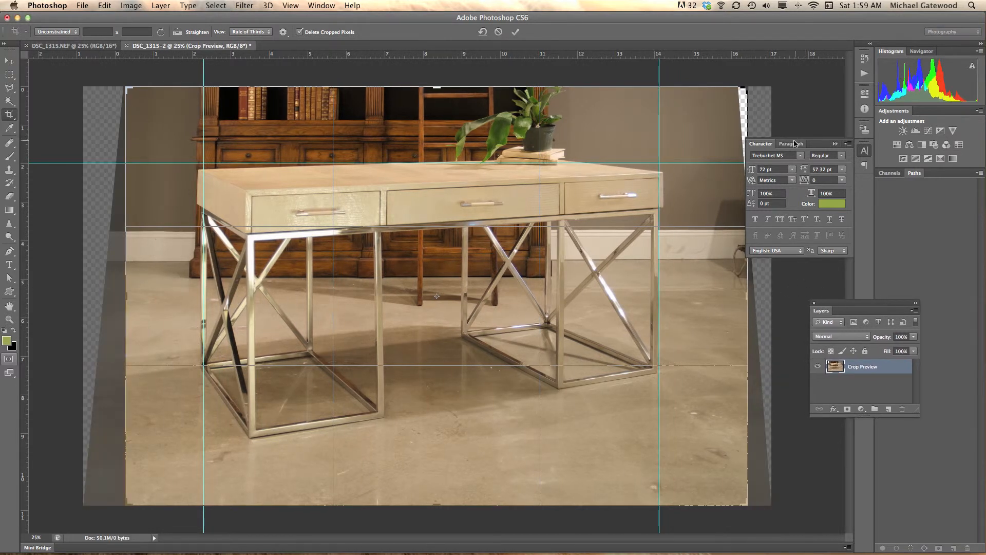
left_click(835, 144)
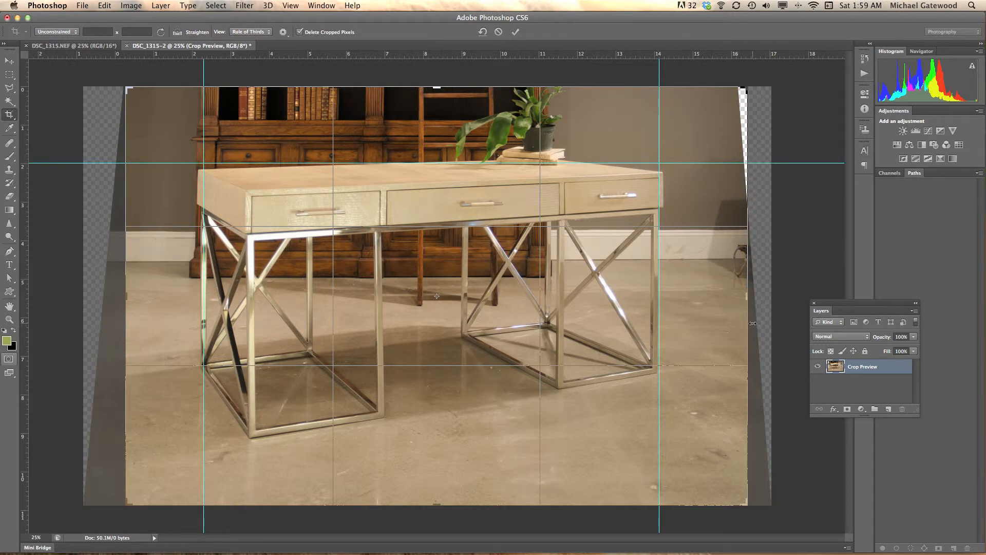
left_click_drag(749, 299, 740, 298)
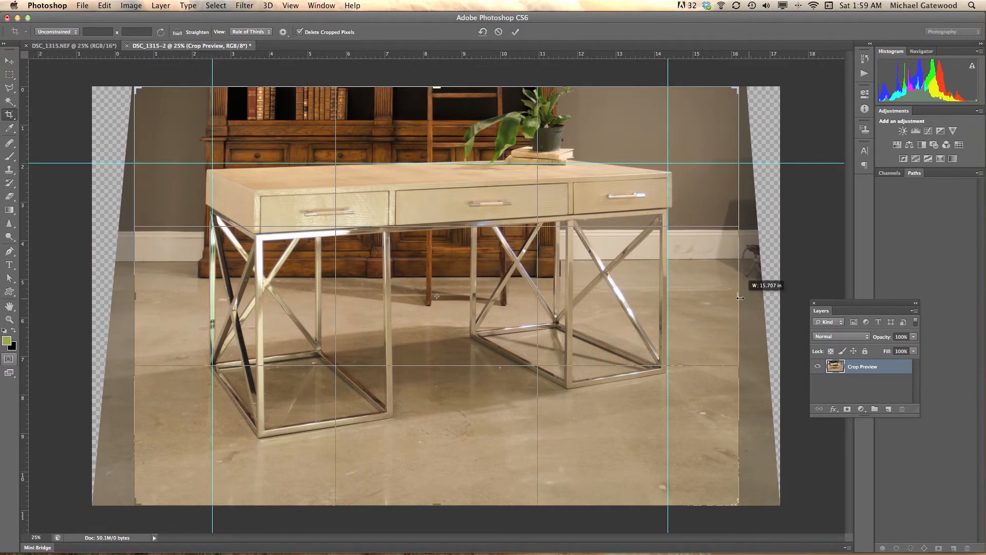
left_click_drag(740, 298, 740, 298)
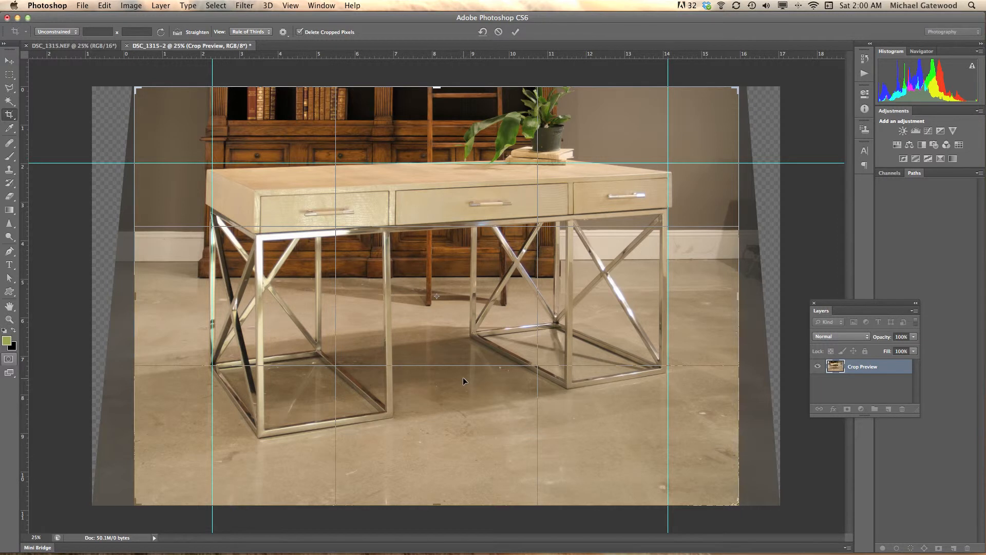
key("Return")
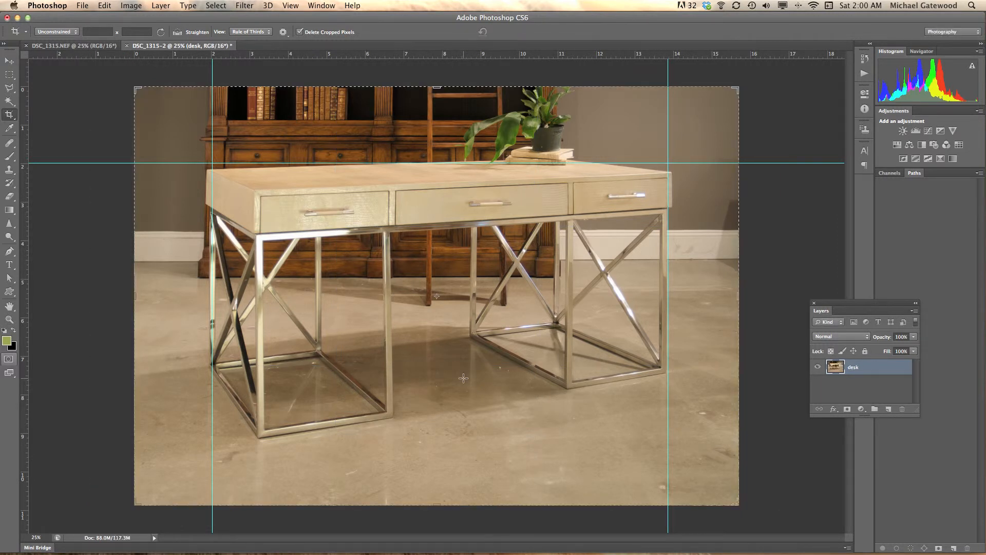
Clear all guides from the image and switch to the Move tool.
left_click(291, 7)
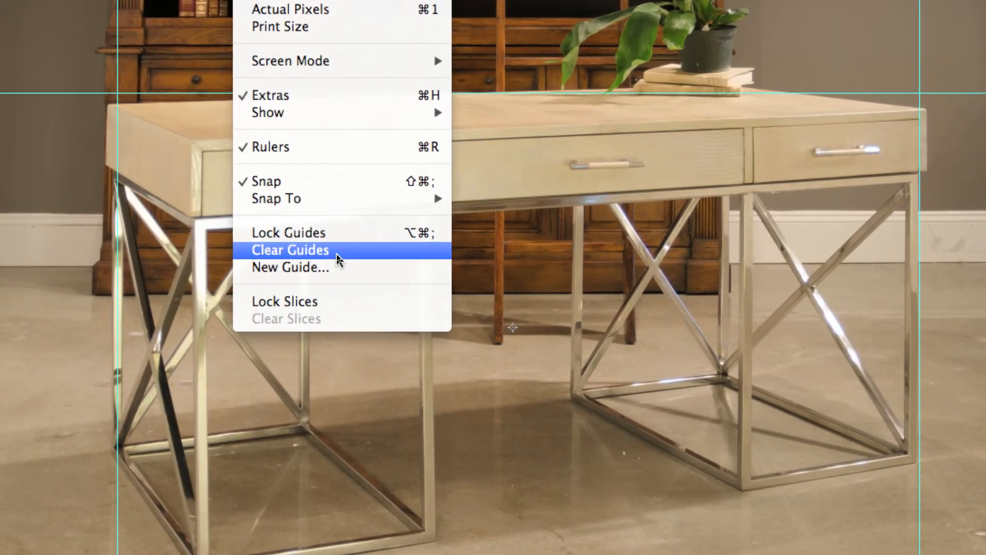
left_click(337, 254)
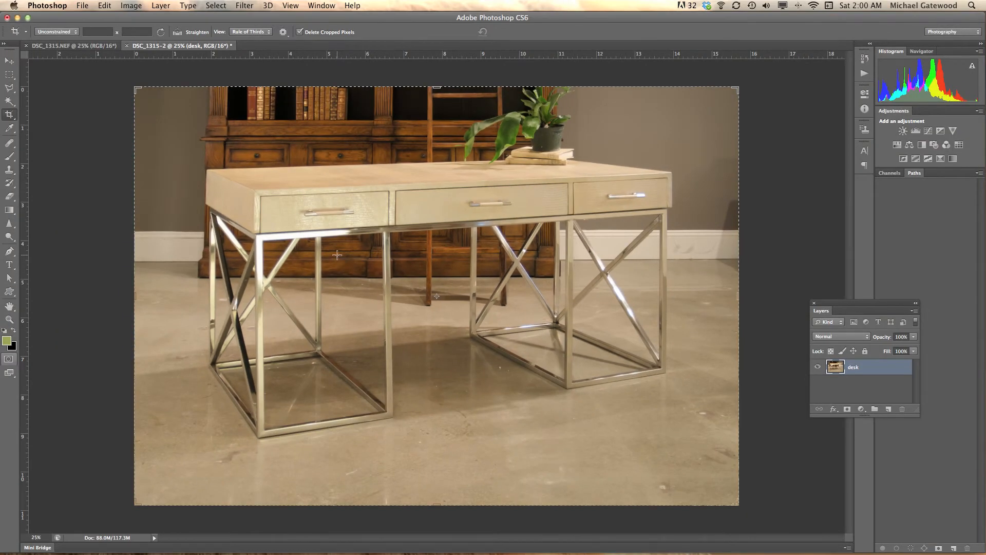
left_click(9, 61)
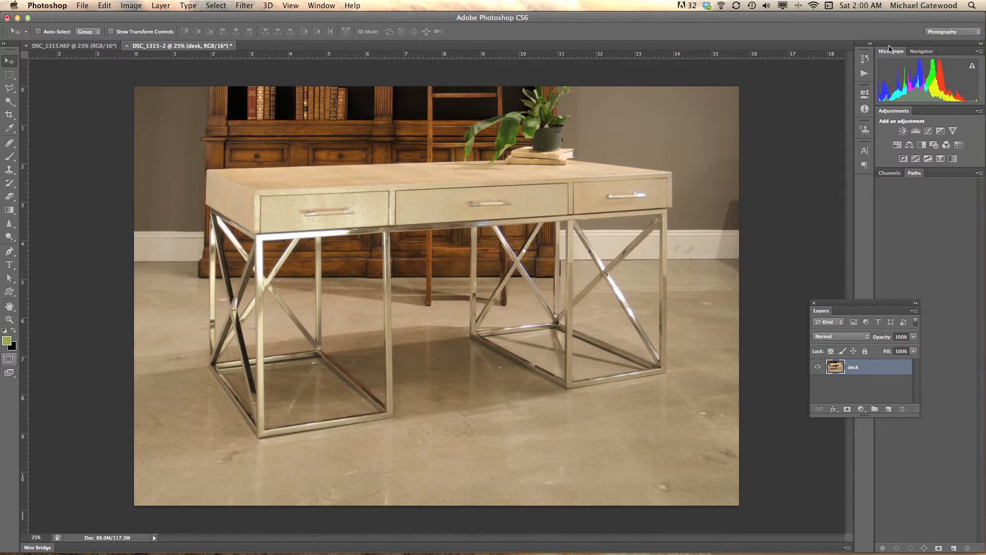
Compare the result with the original DSC_1315.NEF history snapshot and return to the Clear Guides state.
left_click(865, 60)
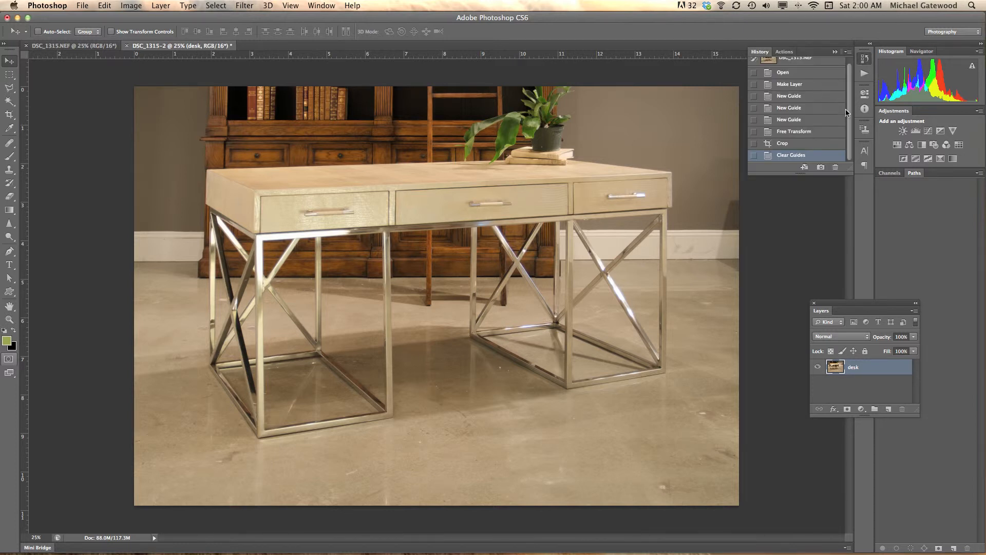
left_click_drag(850, 110, 850, 90)
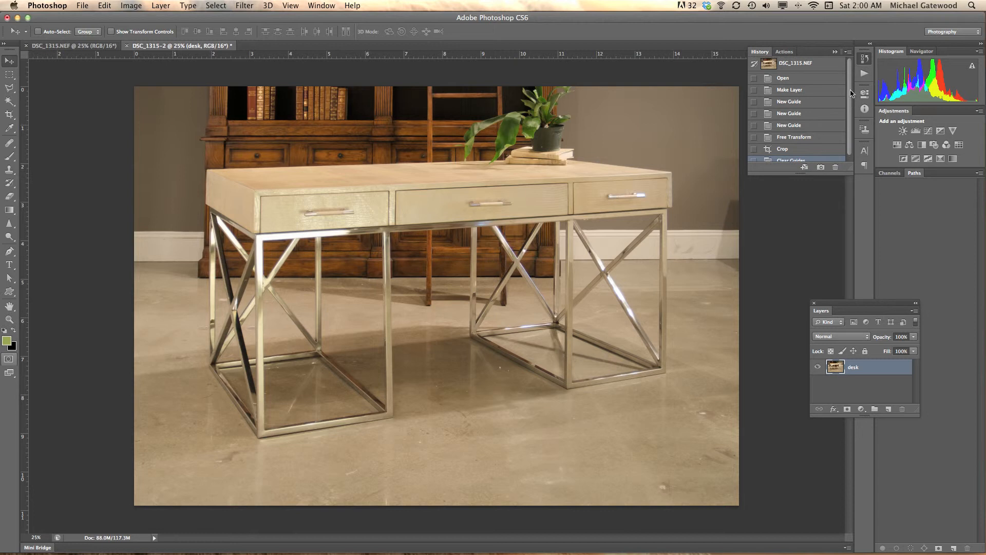
left_click(795, 65)
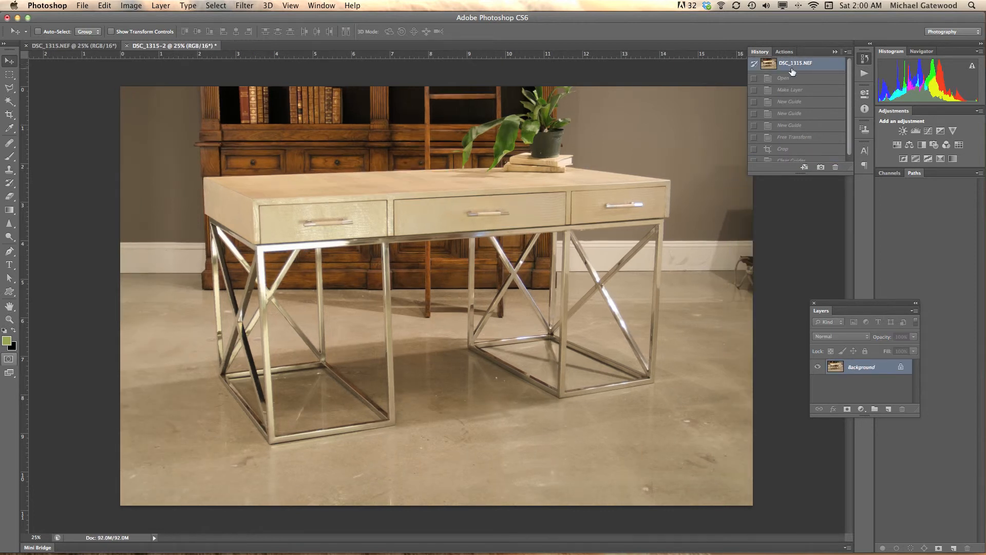
key("super+z")
key("super+z")
key("super+z")
key("super+z")
key("super+z")
key("super+z")
key("super+z")
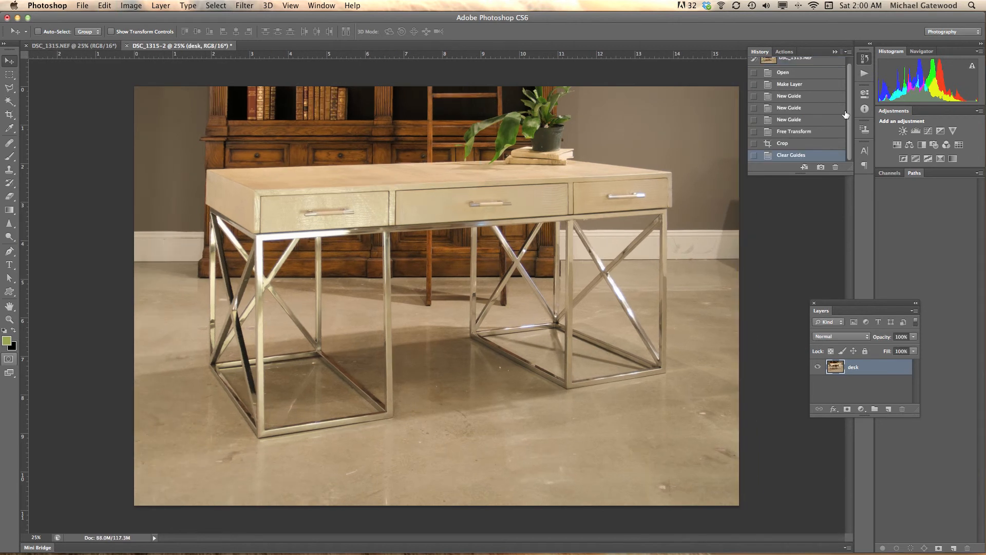